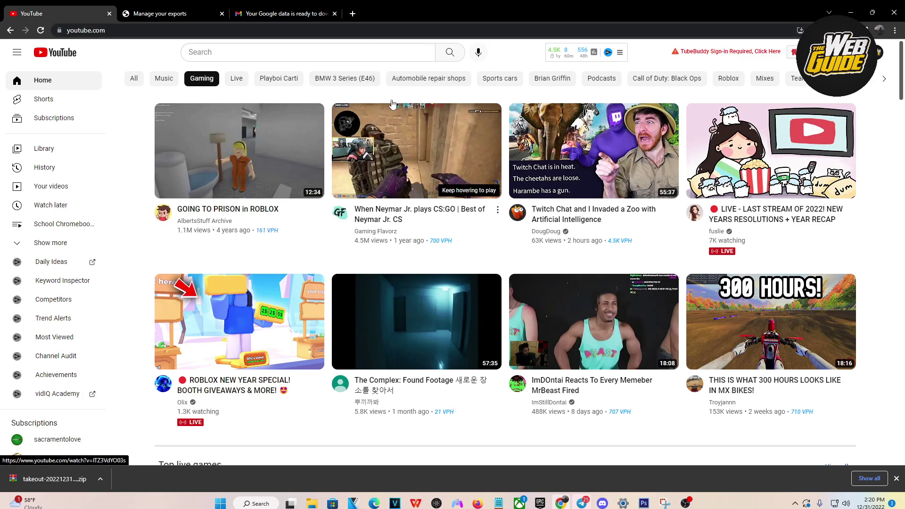
# Open a new browser tab and paste the videorecap.viewodyssey.com address into it.
pyautogui.click(352, 14)
pyautogui.write('https://videorecap.viewodyssey.com/')
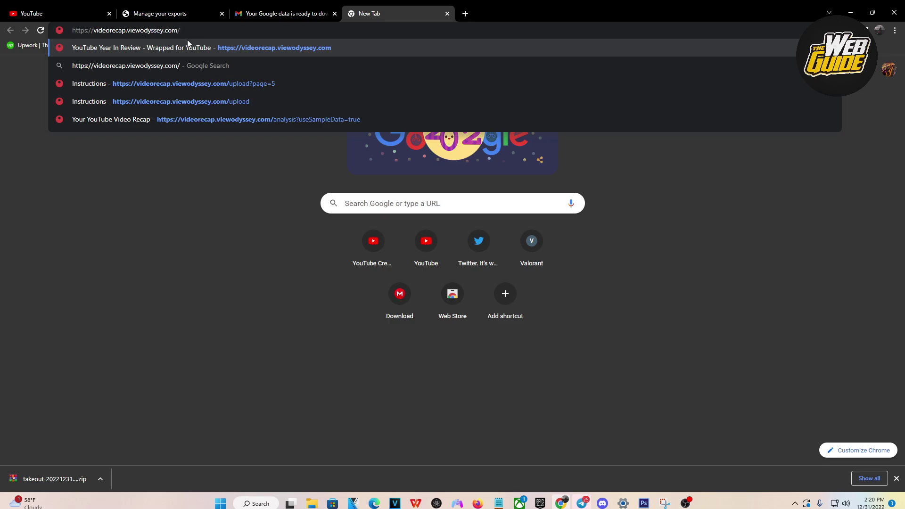
# Choose the 'YouTube Year In Review - Wrapped for YouTube' suggestion to load the site.
pyautogui.click(220, 49)
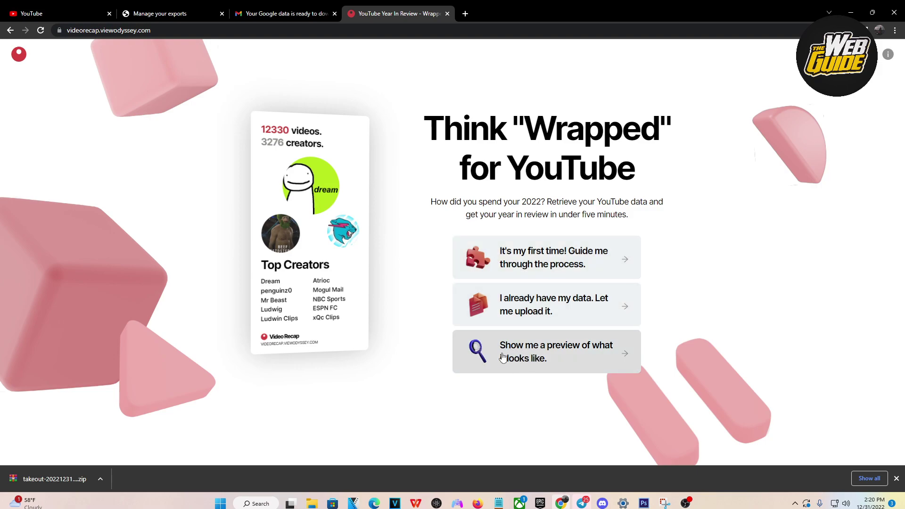
# Preview the sample recap up to the Top Creators slide (3/9), then go back twice to the new tab.
pyautogui.click(538, 354)
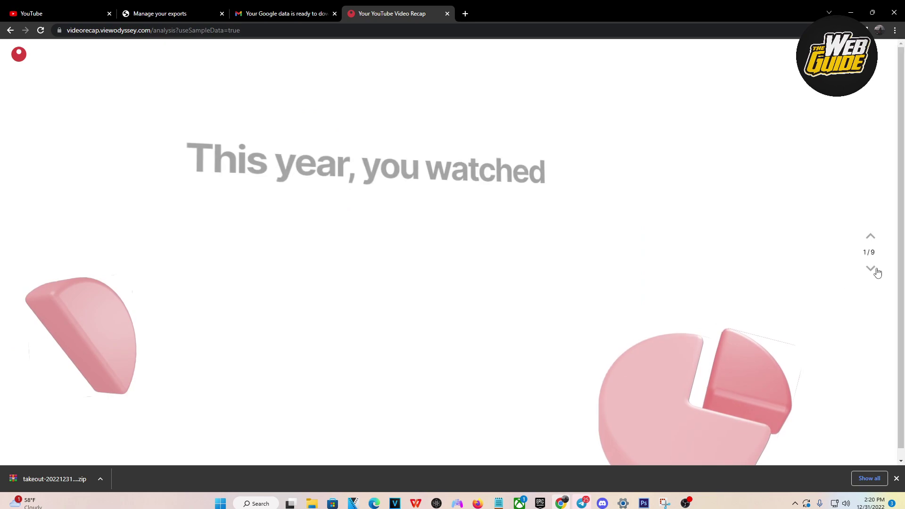
pyautogui.click(873, 270)
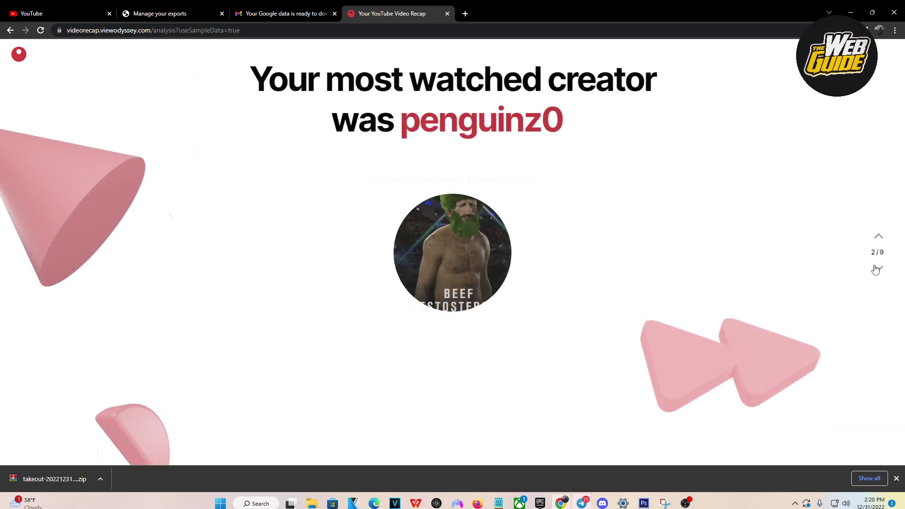
pyautogui.click(876, 269)
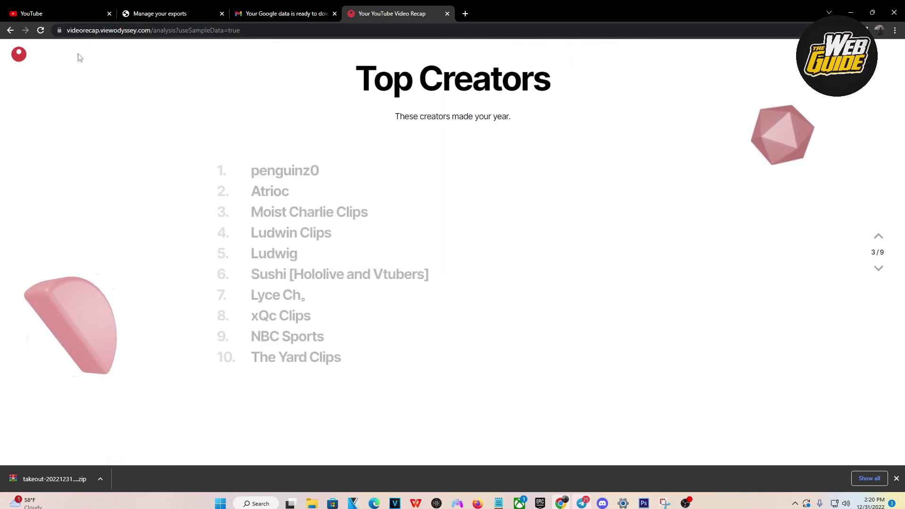
pyautogui.click(9, 30)
pyautogui.click(10, 30)
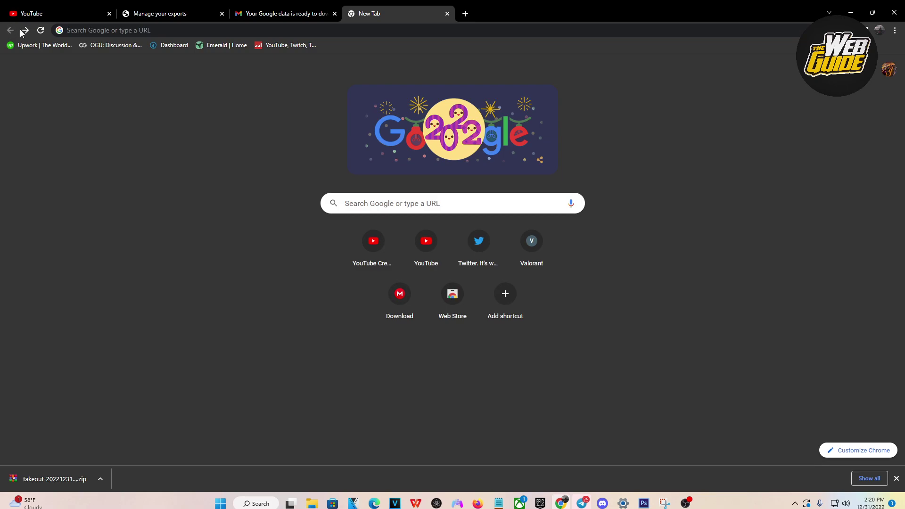
# Return to the recap home page, start the first-time guide, and page through it back to step 1.
pyautogui.click(26, 30)
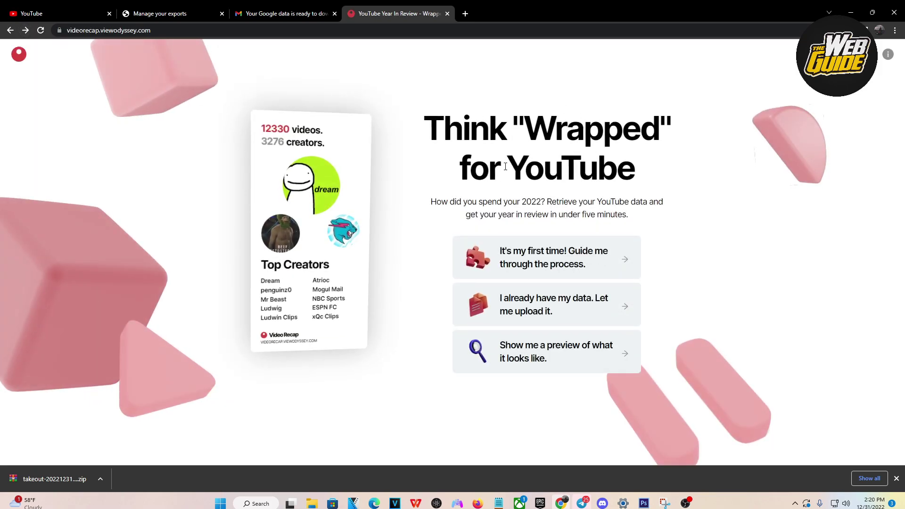
pyautogui.click(483, 257)
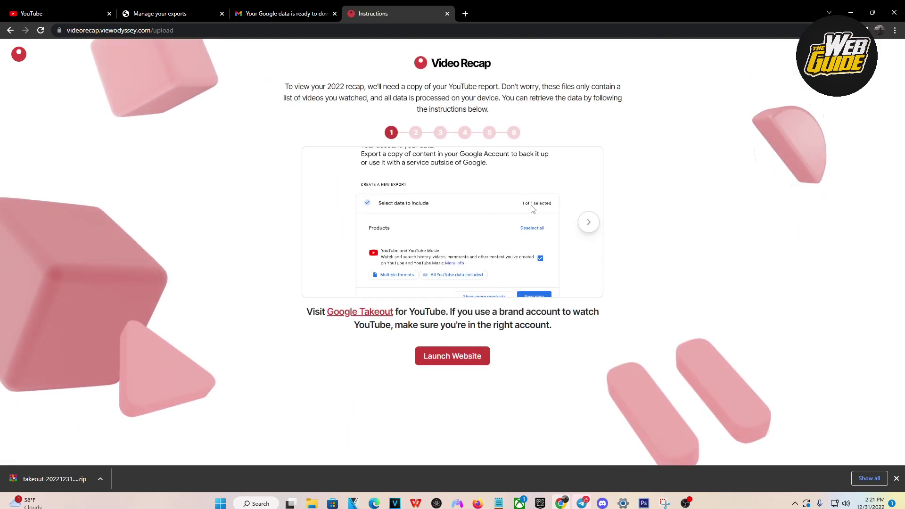
pyautogui.click(588, 222)
pyautogui.click(588, 222)
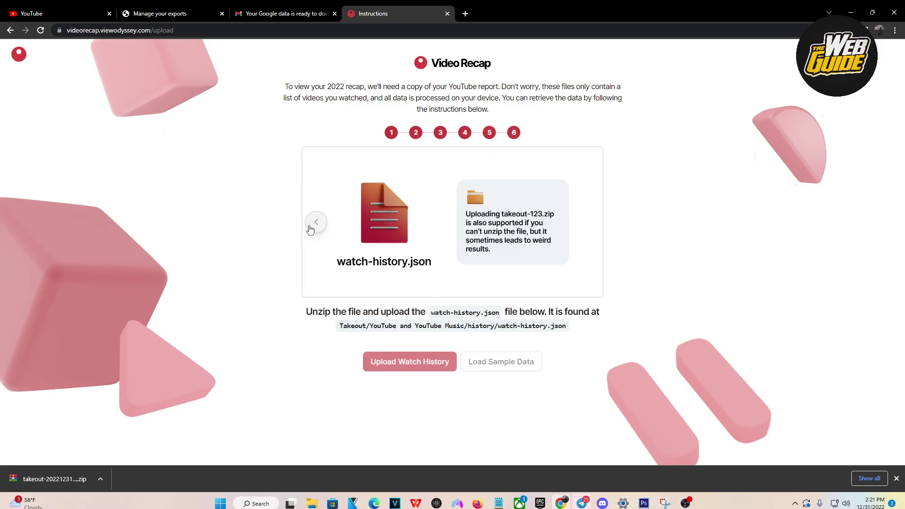
pyautogui.click(317, 222)
pyautogui.click(316, 222)
pyautogui.click(316, 222)
pyautogui.click(316, 222)
pyautogui.click(317, 222)
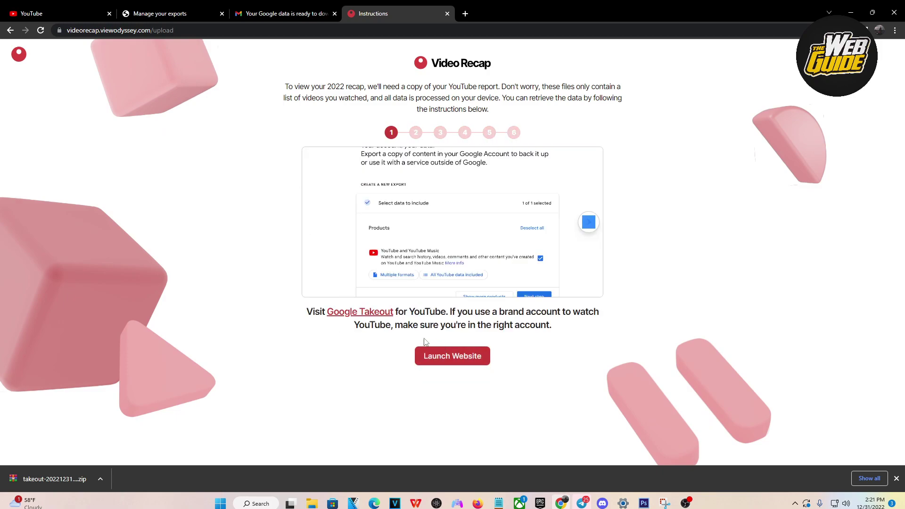
# Launch Google Takeout and change the YouTube History export format from HTML to JSON.
pyautogui.click(456, 365)
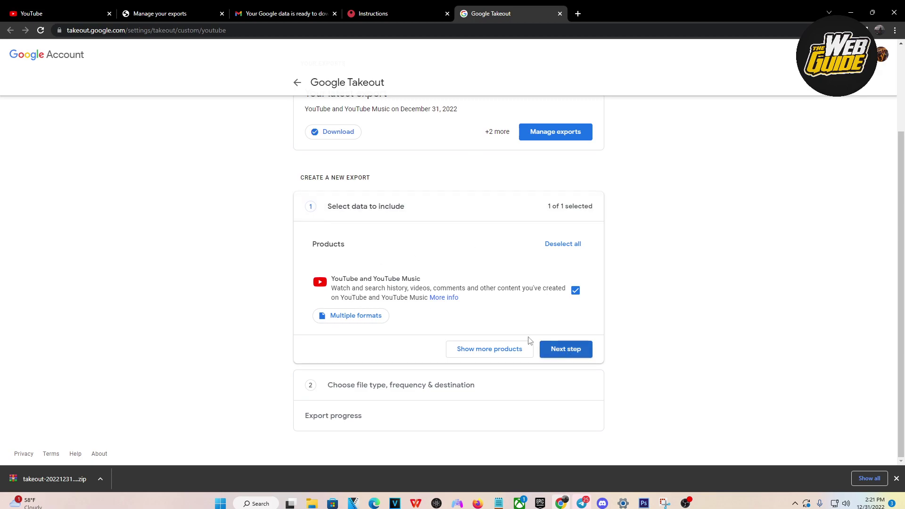
pyautogui.click(347, 321)
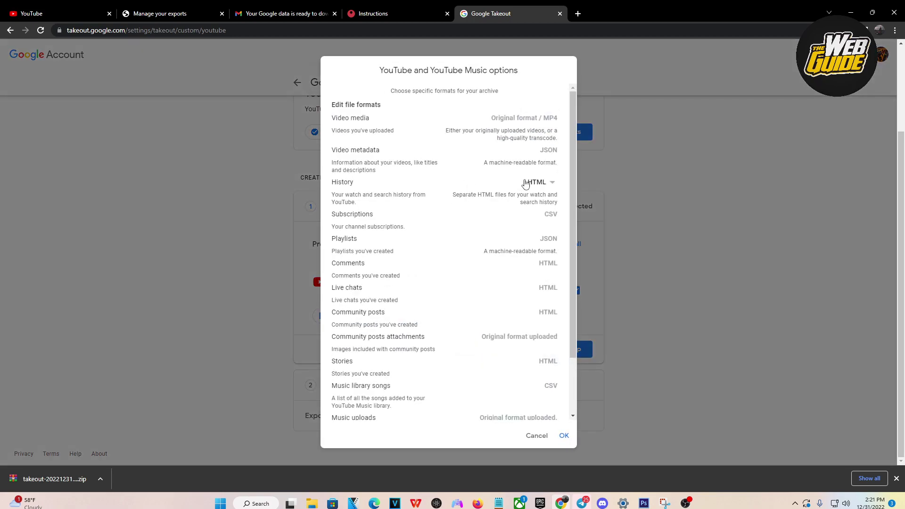
pyautogui.moveTo(343, 184); pyautogui.dragTo(393, 191)
pyautogui.click(537, 183)
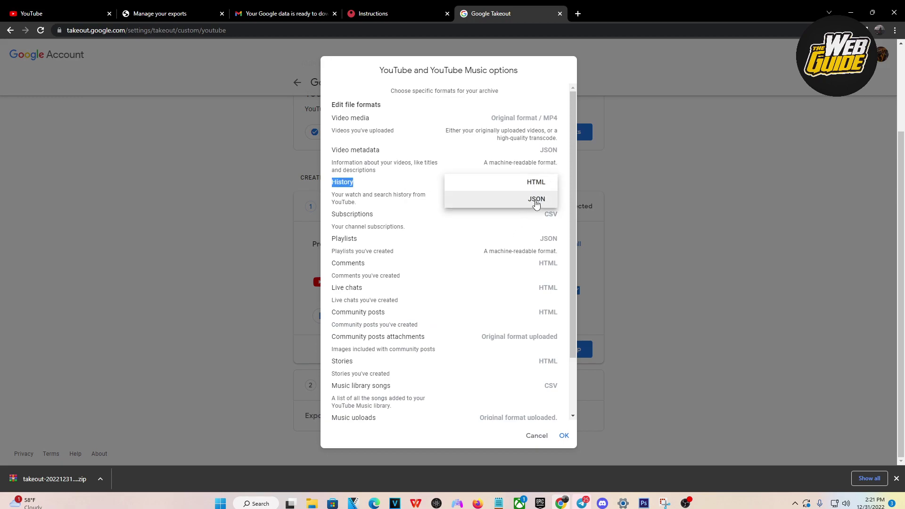
pyautogui.click(537, 199)
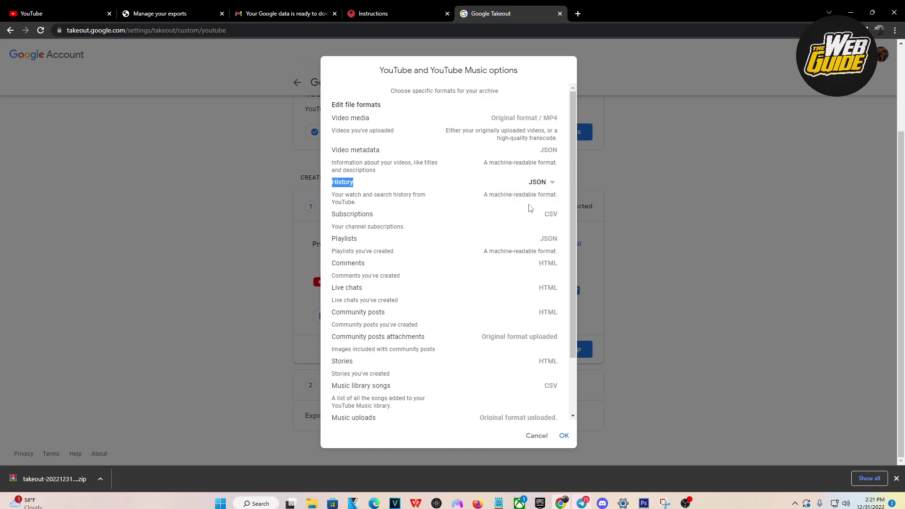
pyautogui.click(565, 436)
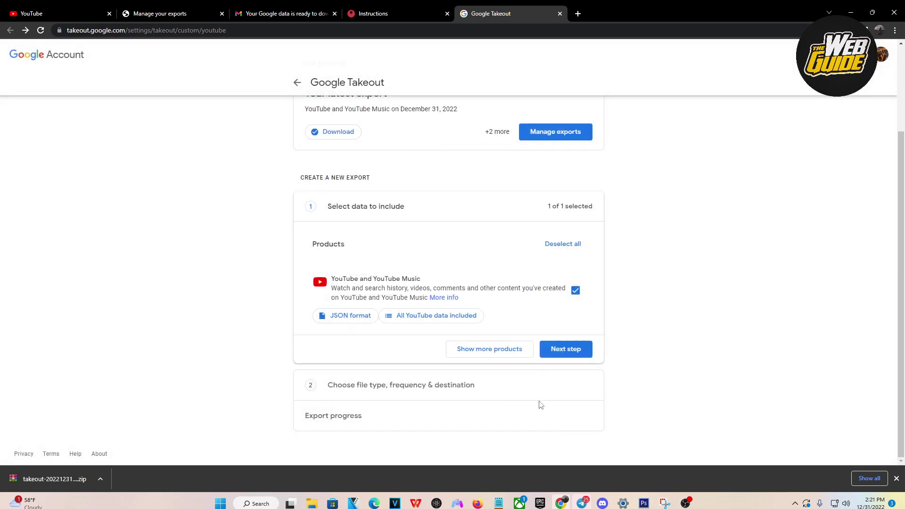
# Deselect all YouTube data categories except history, then continue to the next Takeout step.
pyautogui.click(418, 320)
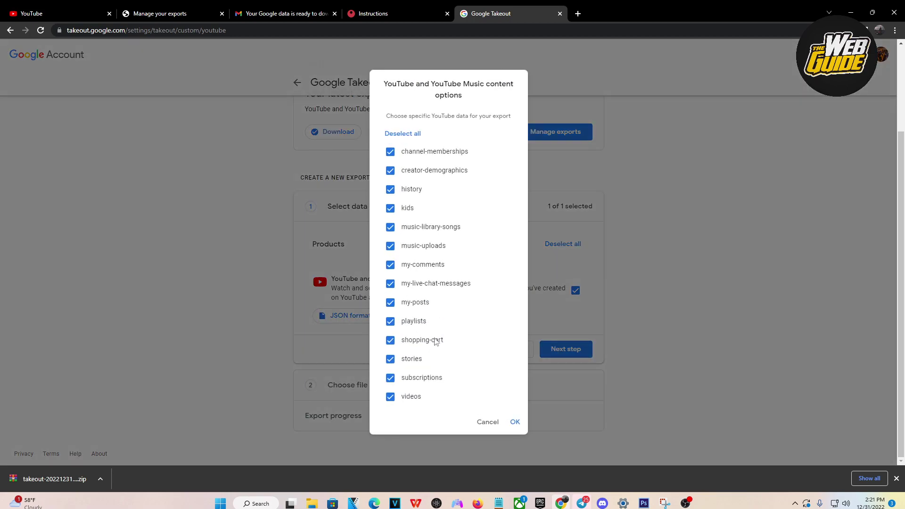
pyautogui.click(402, 134)
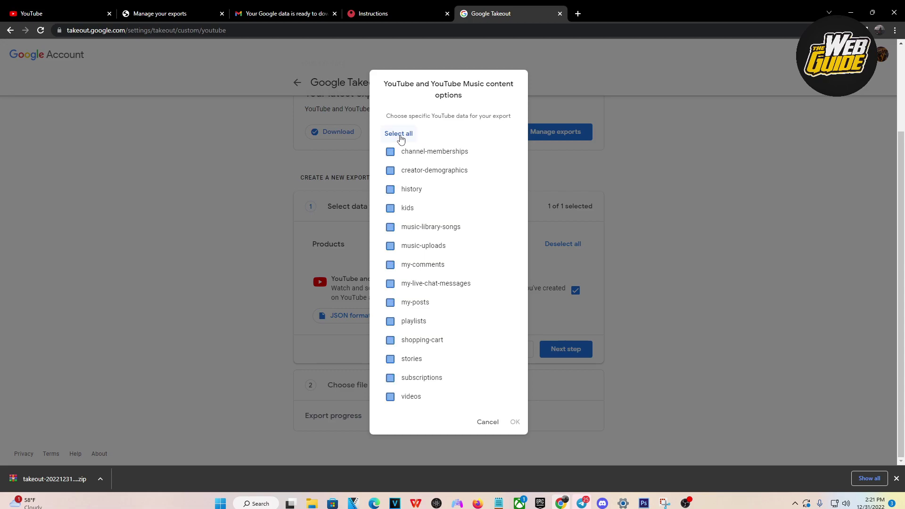
pyautogui.click(390, 190)
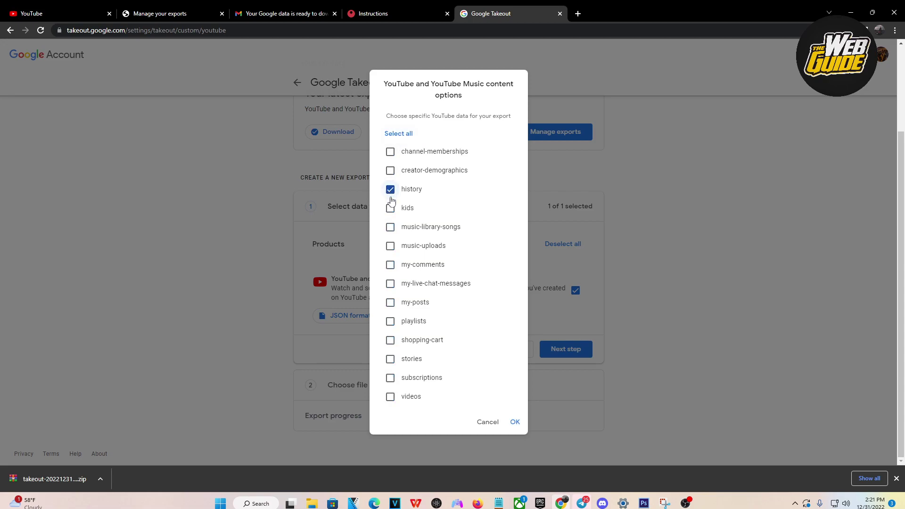
pyautogui.click(515, 421)
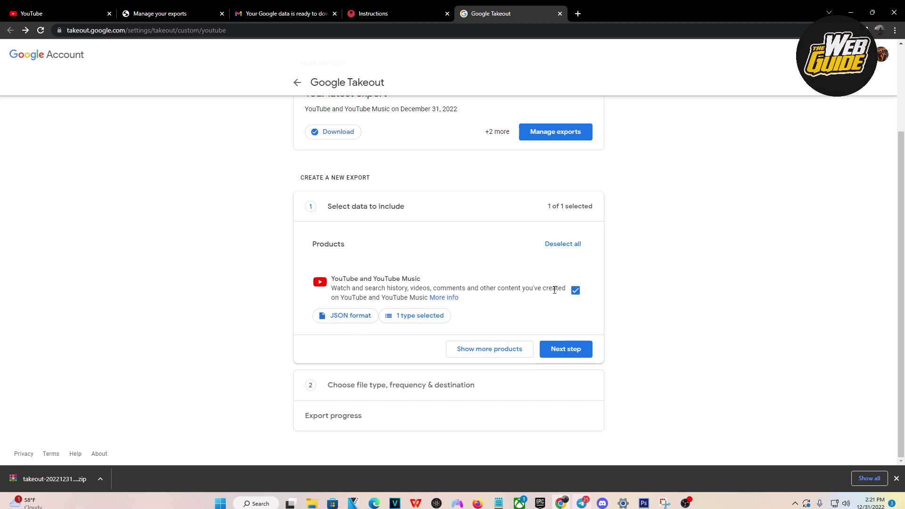
pyautogui.click(566, 349)
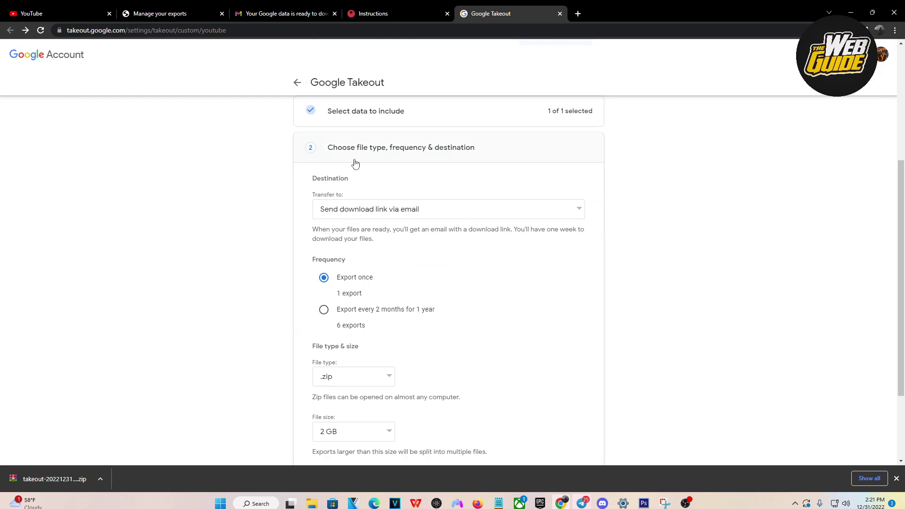
# Keep email link delivery, Export once, .zip and 2 GB, and create the export.
pyautogui.scroll(-1, 339, 175)
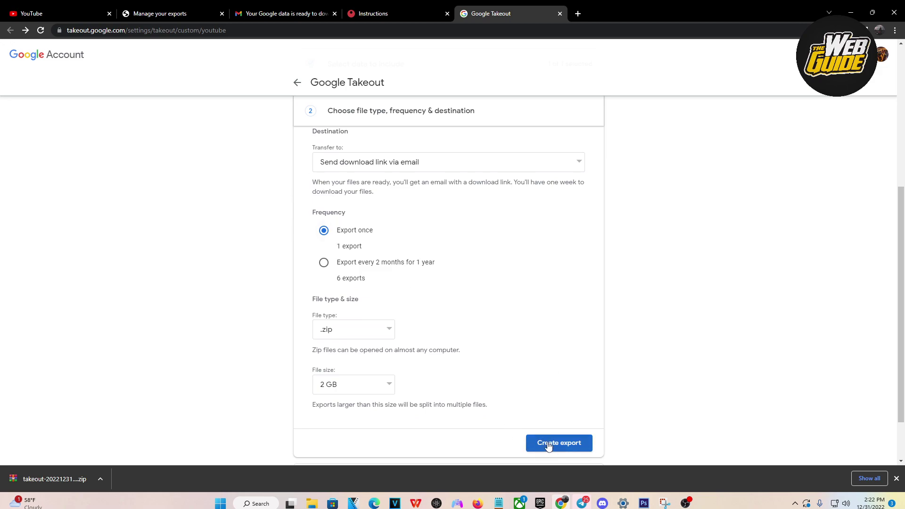
pyautogui.click(571, 443)
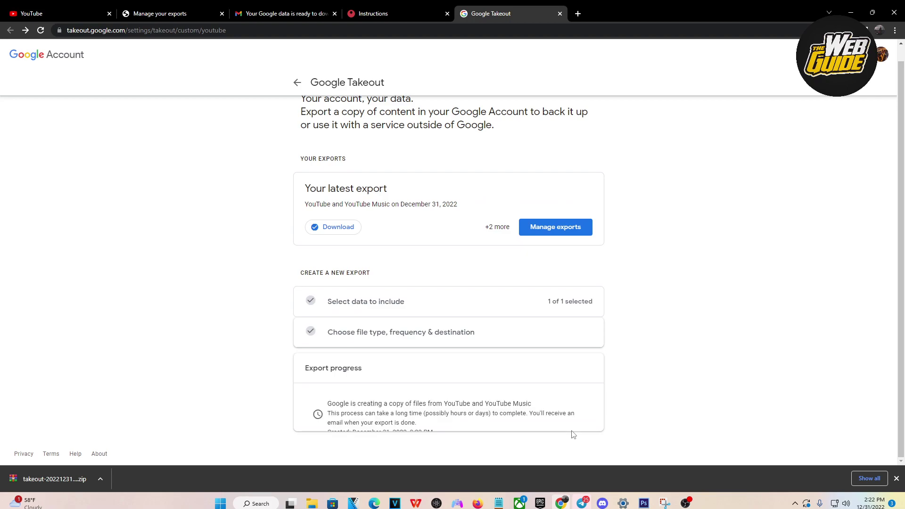
# Check the 'data is ready' email and the exports list, then return to the Video Recap instructions.
pyautogui.click(274, 13)
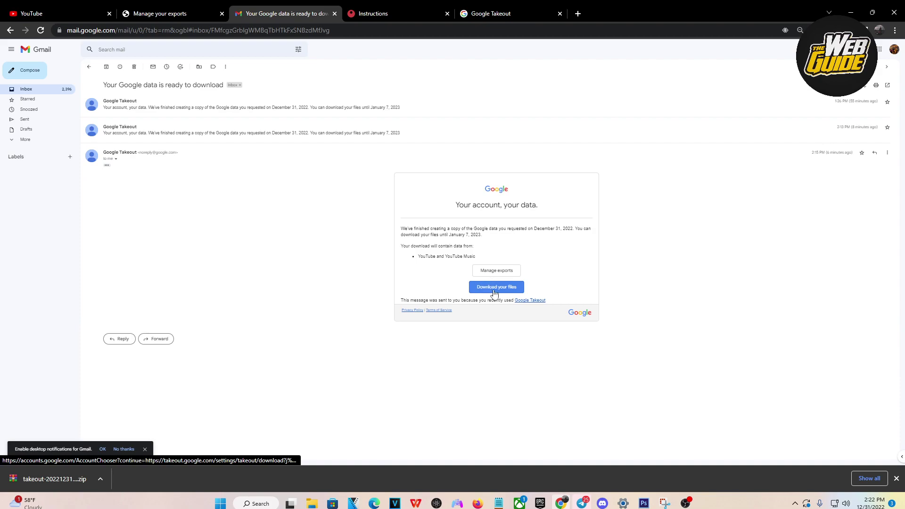
pyautogui.click(502, 10)
pyautogui.click(161, 14)
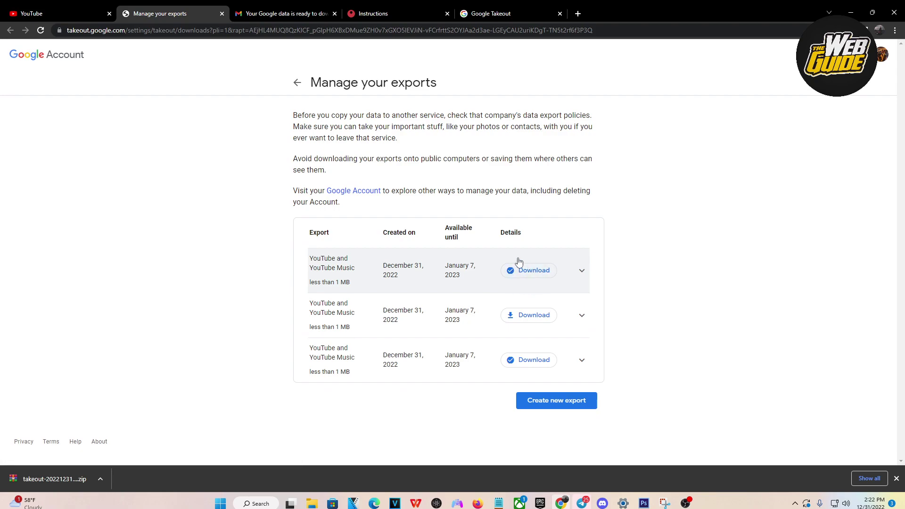
pyautogui.click(394, 10)
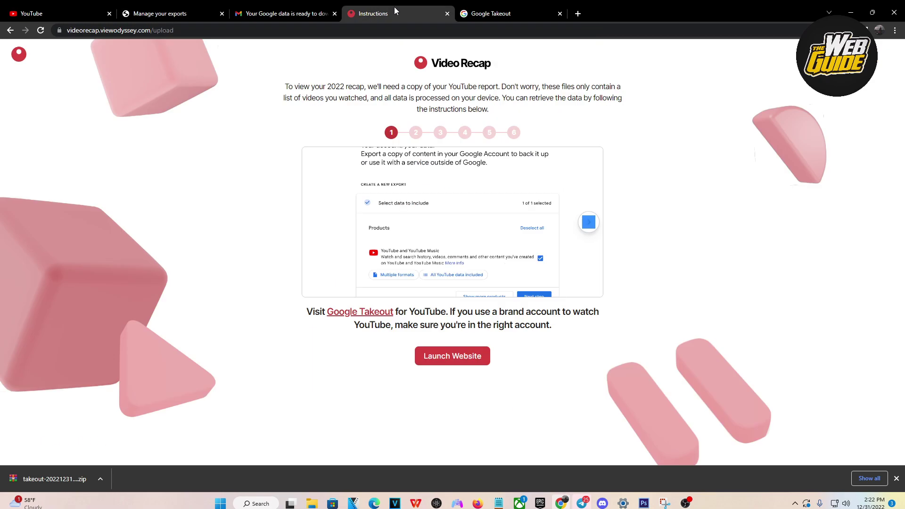
# Reload the home page without 'upload', choose 'I already have my data', and open Upload Watch History.
pyautogui.moveTo(174, 30); pyautogui.dragTo(155, 31)
pyautogui.press('BackSpace')
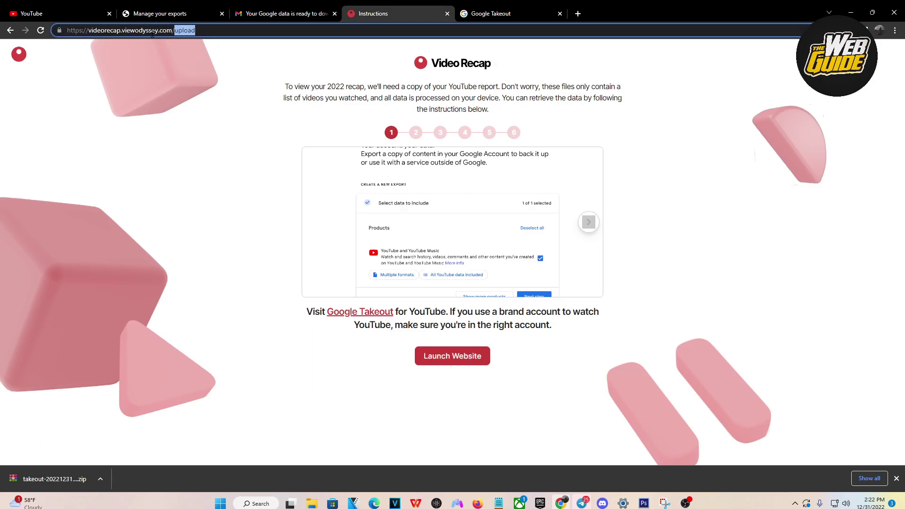
pyautogui.press('Return')
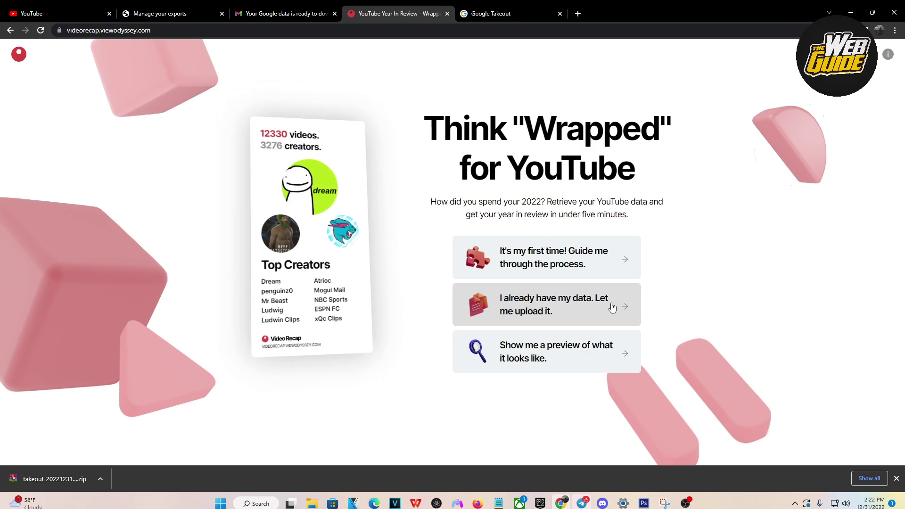
pyautogui.click(535, 306)
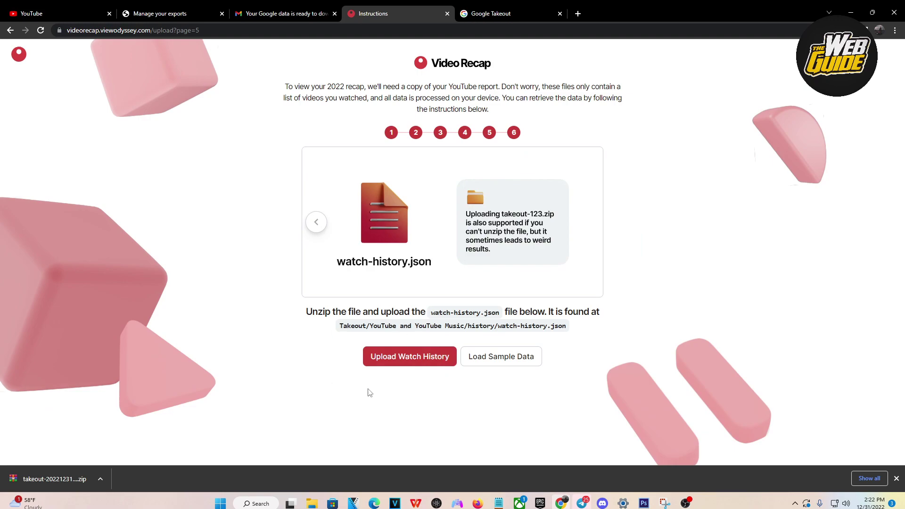
pyautogui.click(403, 360)
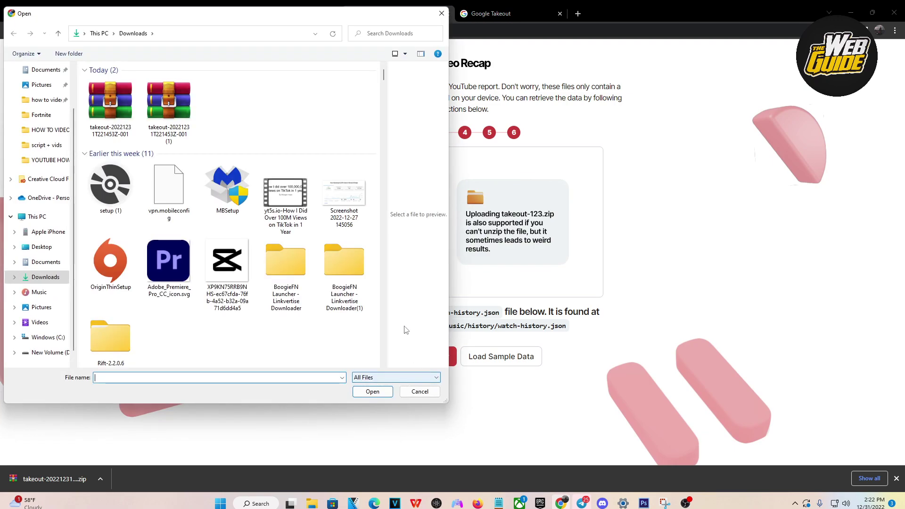
# Open the first takeout zip from Downloads, loading a recap of 7292 videos from 3726 creators.
pyautogui.click(108, 109)
pyautogui.click(379, 393)
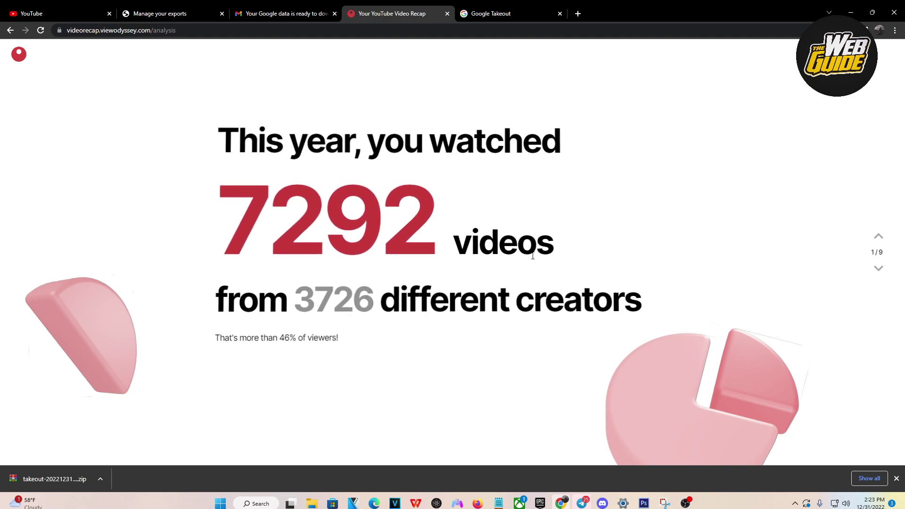
# Advance through the most watched creator, Rising Stars and Top Creators slides toward Let's talk videos.
pyautogui.click(873, 273)
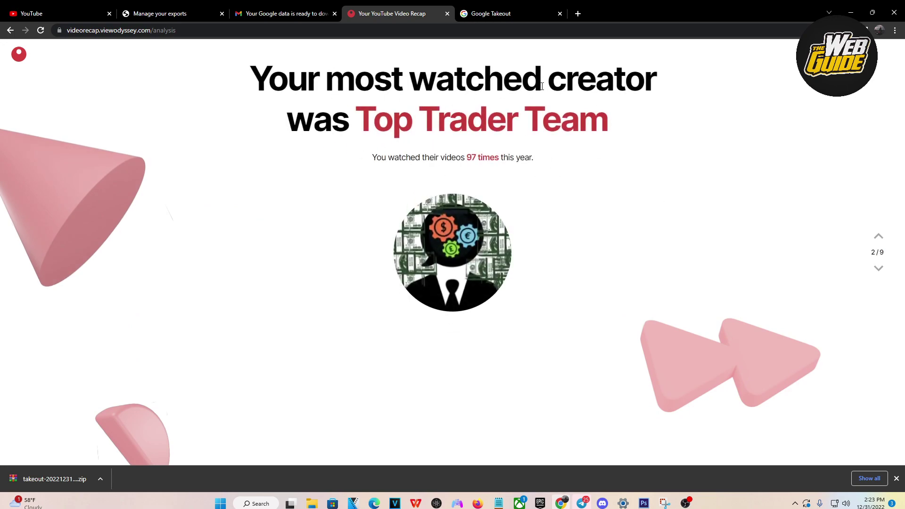
pyautogui.click(878, 268)
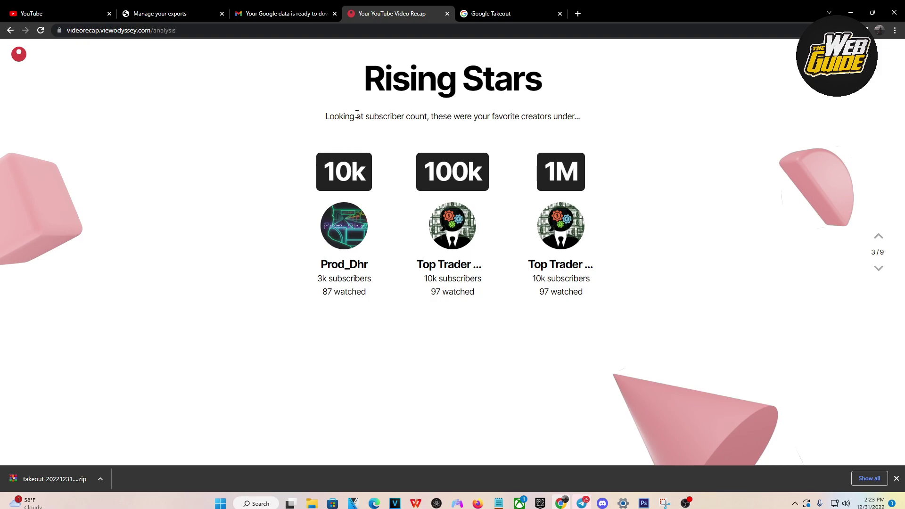
pyautogui.click(878, 268)
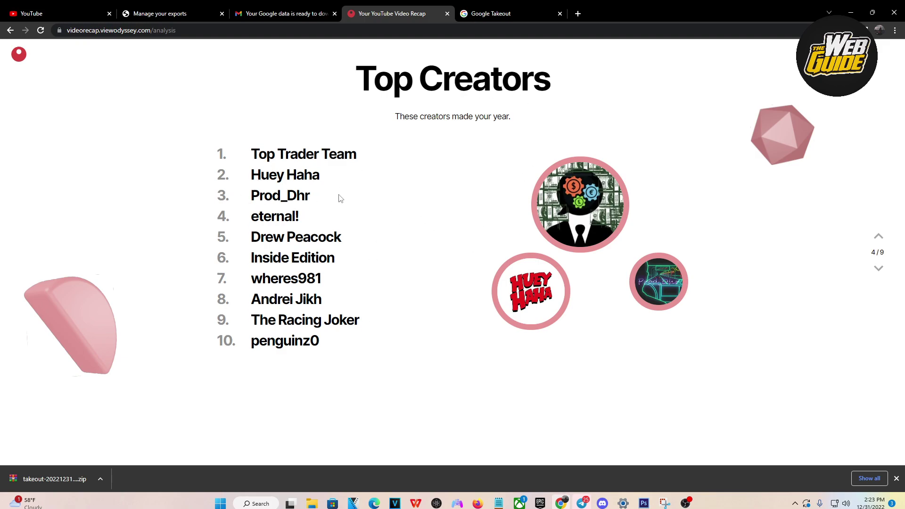
pyautogui.click(878, 268)
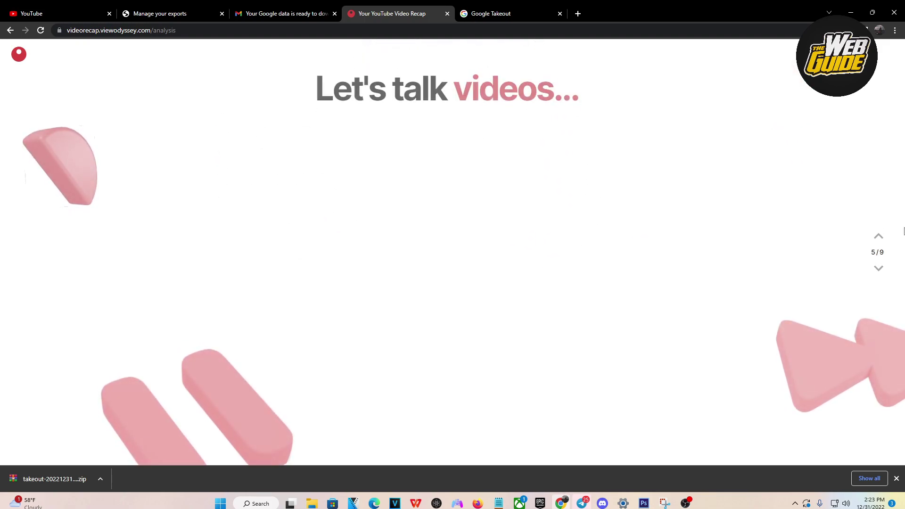
# Advance past the monthly chart and year-in-videos heatmap to the 9/9 Share slide, closing the downloads bar.
pyautogui.click(877, 269)
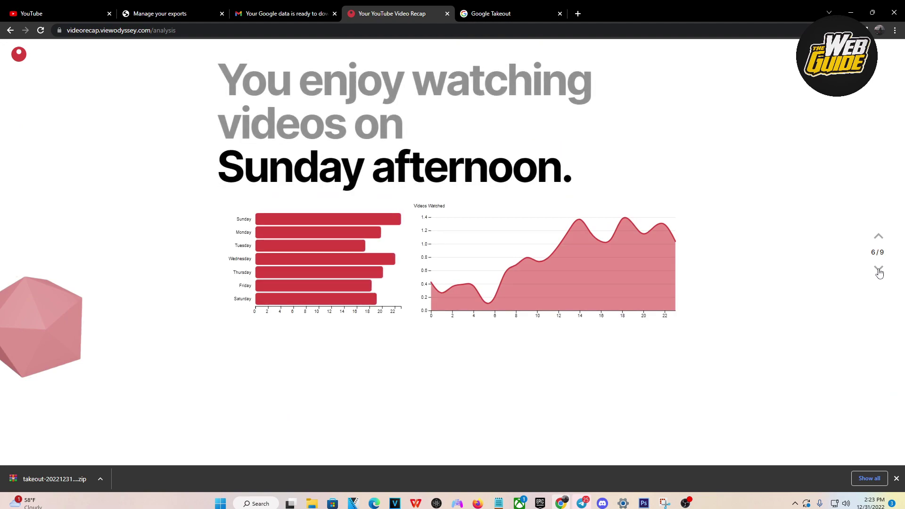
pyautogui.click(879, 270)
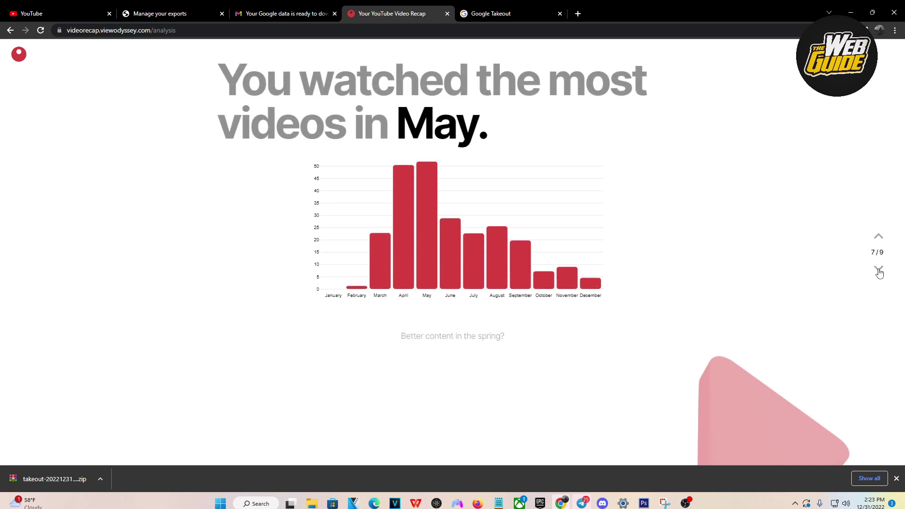
pyautogui.click(878, 270)
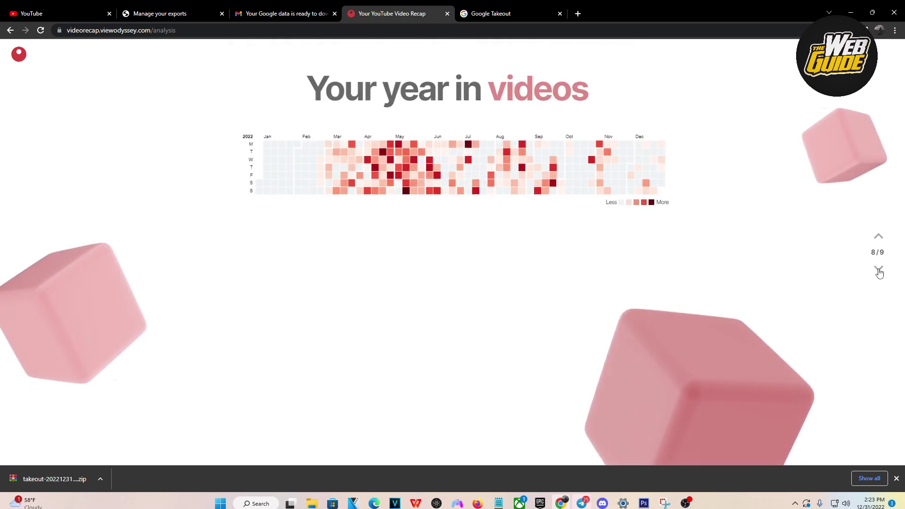
pyautogui.click(879, 269)
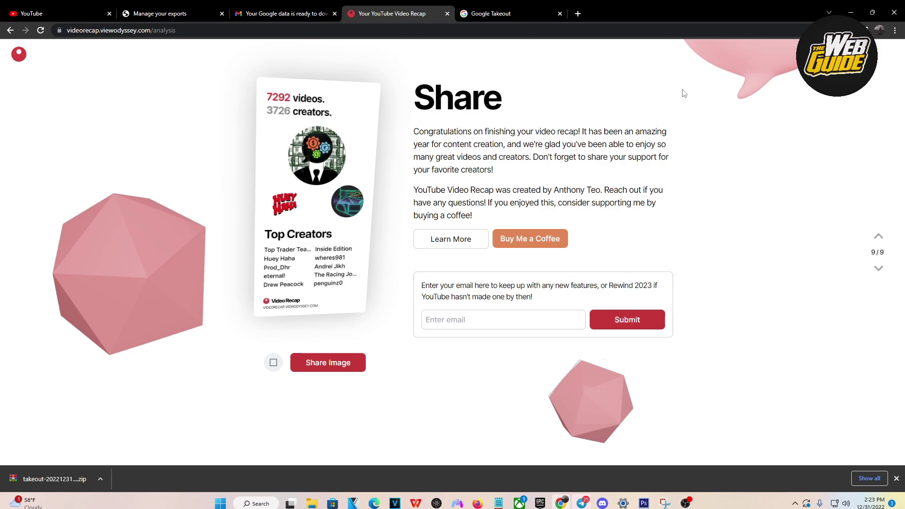
pyautogui.click(896, 479)
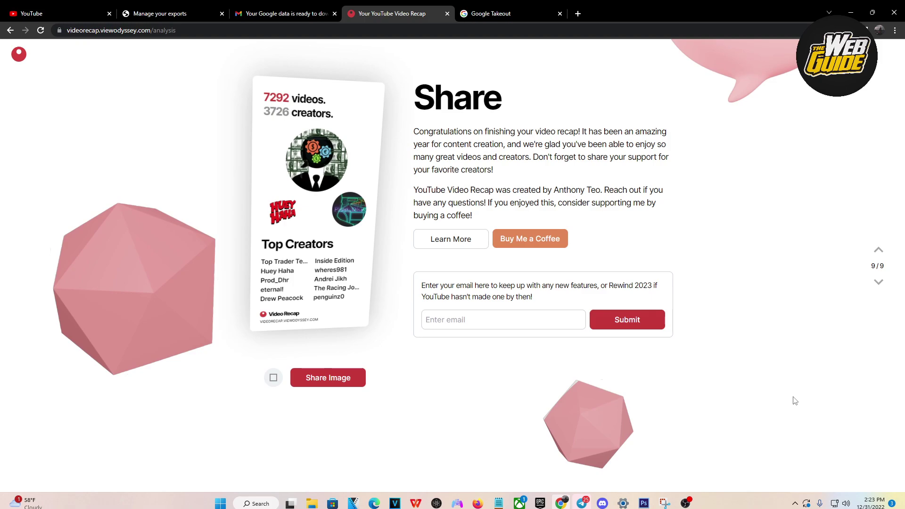